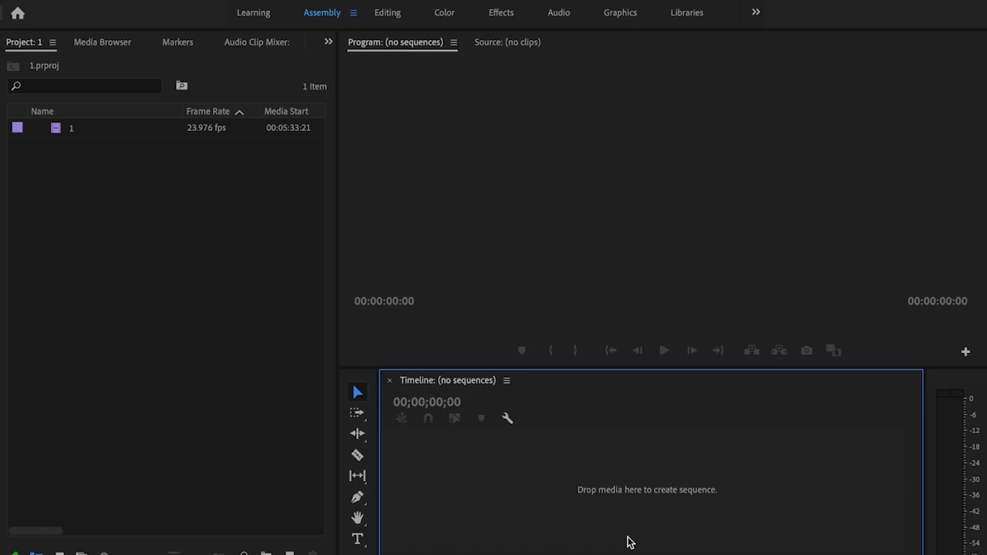
# Build sequence '1' from clip 1 and add a 1920×1080 Adjustment Layer to the project.
pyautogui.click(60, 130)
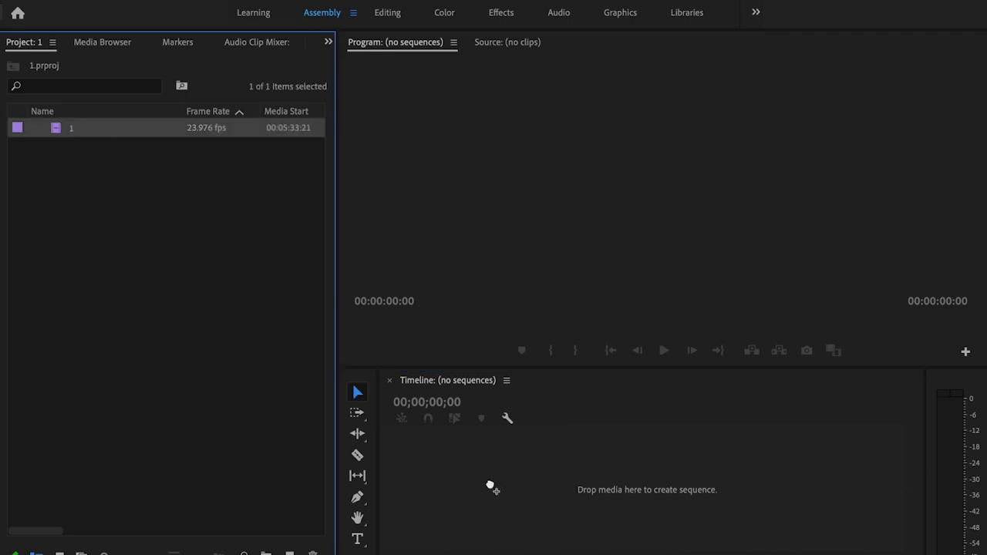
pyautogui.moveTo(489, 485); pyautogui.dragTo(505, 500)
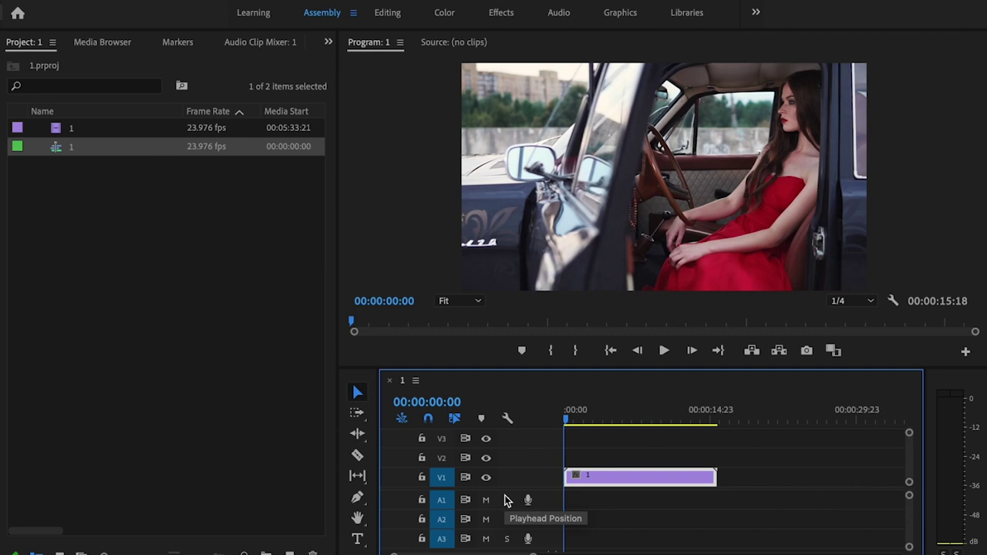
pyautogui.rightClick(113, 244)
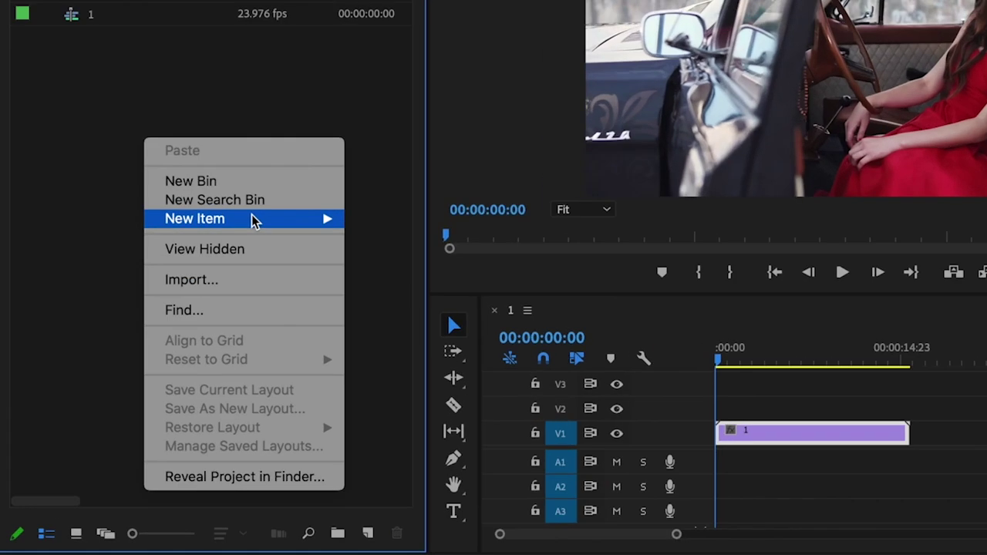
pyautogui.moveTo(254, 221)
pyautogui.click(437, 274)
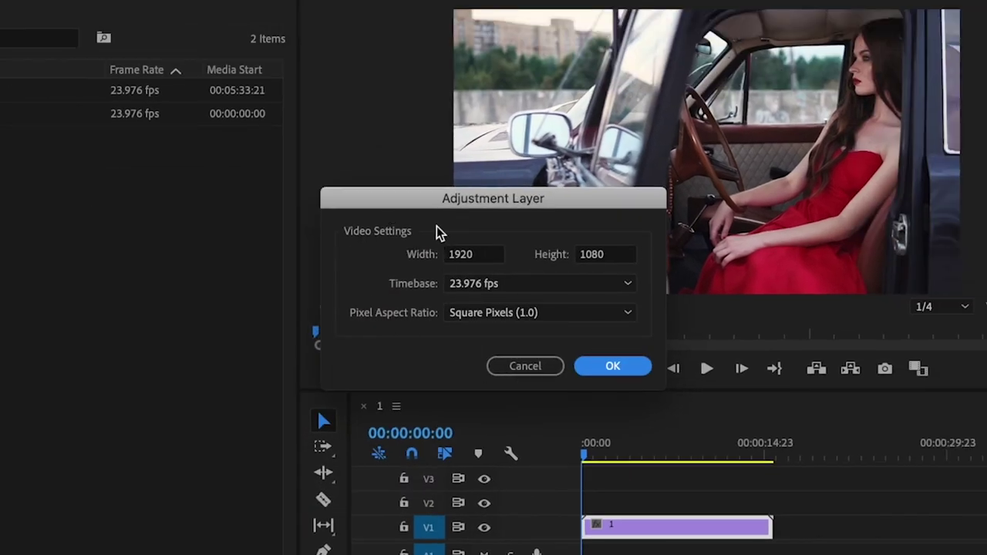
pyautogui.click(605, 364)
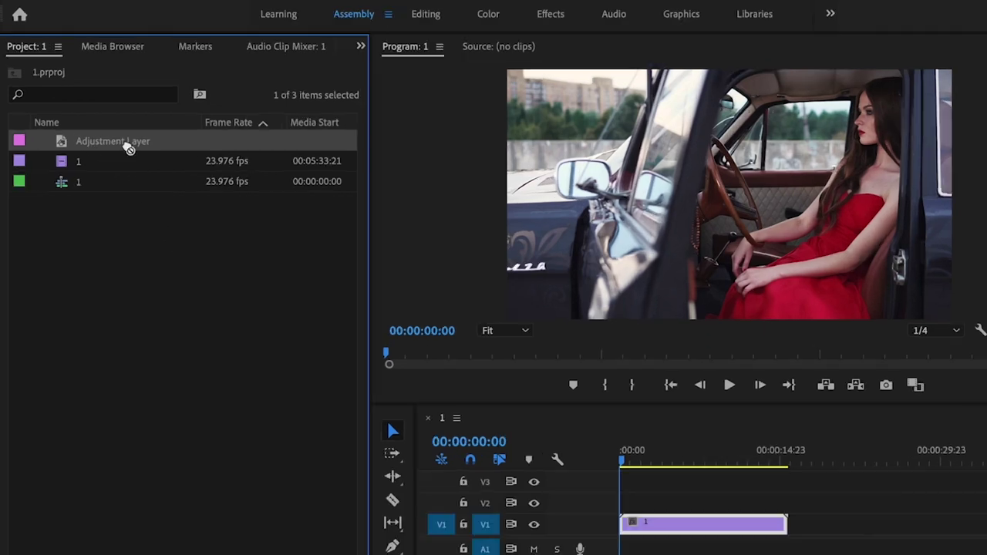
# Place the Adjustment Layer on V2 from the start, trimmed to clip 1's 00:00:15:18 length.
pyautogui.moveTo(108, 129); pyautogui.dragTo(558, 462)
pyautogui.moveTo(440, 408); pyautogui.dragTo(441, 409)
pyautogui.moveTo(506, 403); pyautogui.dragTo(641, 407)
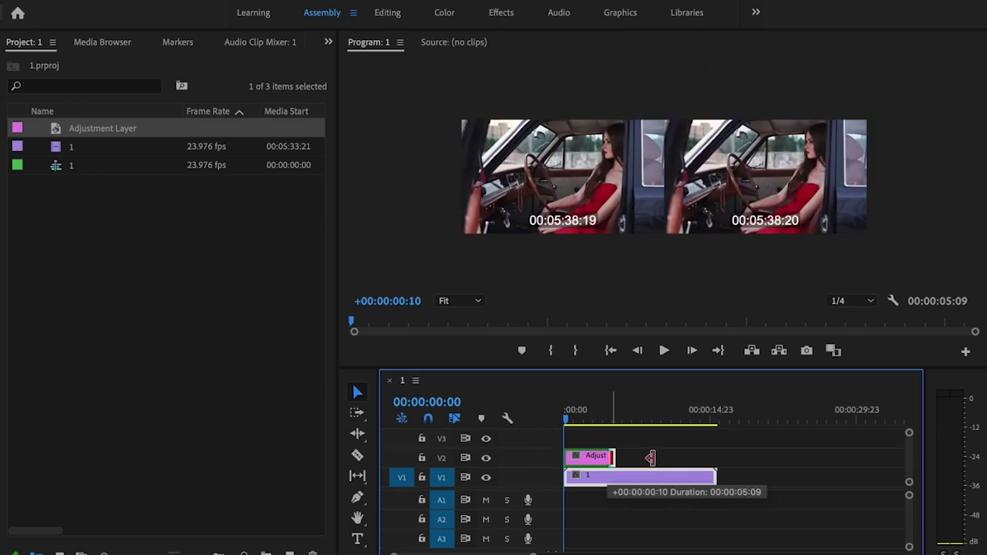
pyautogui.moveTo(714, 459); pyautogui.dragTo(716, 458)
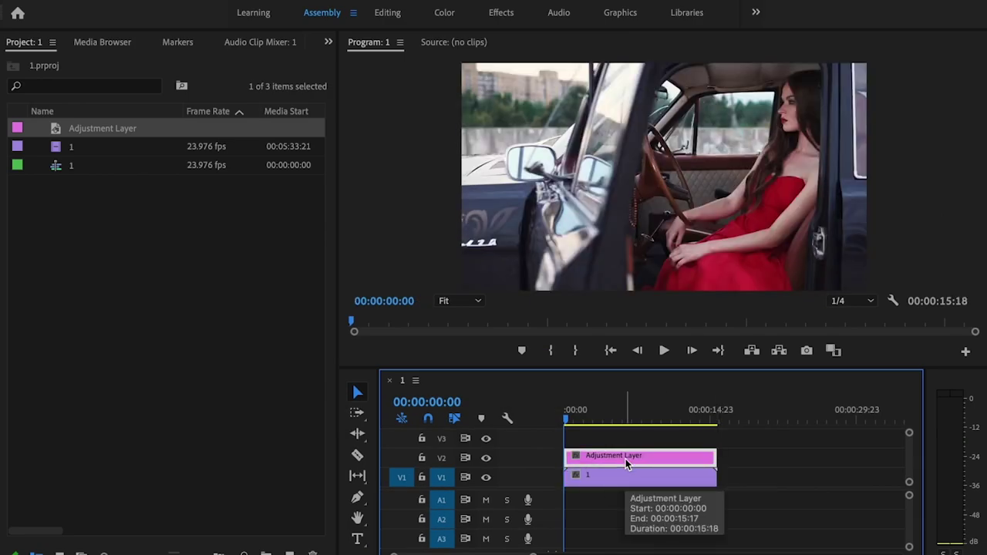
pyautogui.click(447, 13)
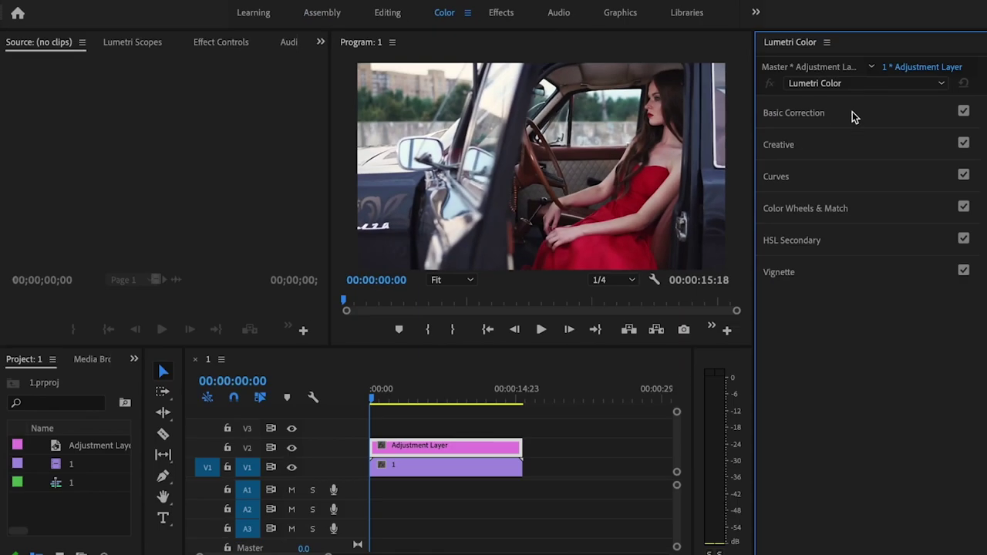
# Set Lumetri Basic Correction on the adjustment layer to Saturation 0, Contrast 33.3, Shadows -10.6.
pyautogui.click(852, 116)
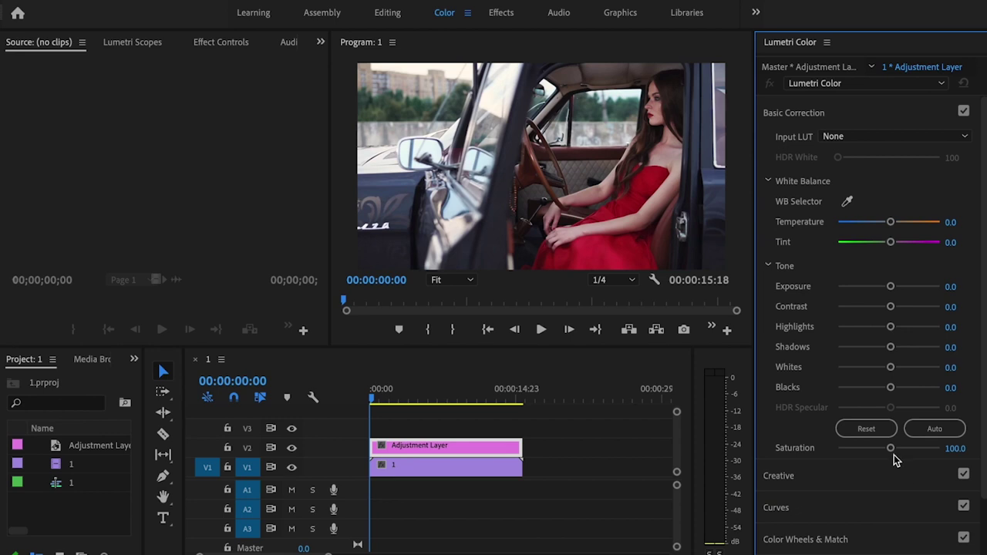
pyautogui.moveTo(893, 454); pyautogui.dragTo(700, 441)
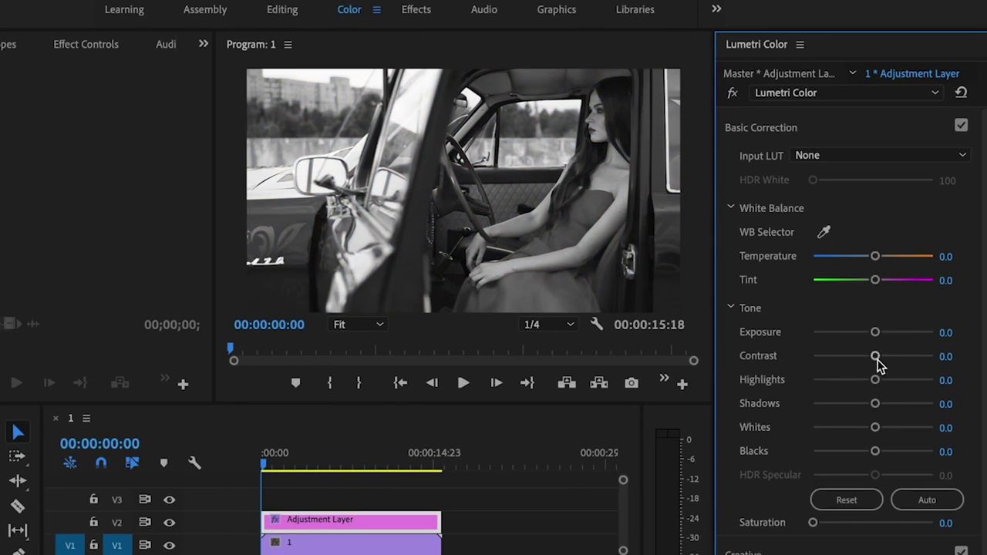
pyautogui.moveTo(892, 305); pyautogui.dragTo(904, 312)
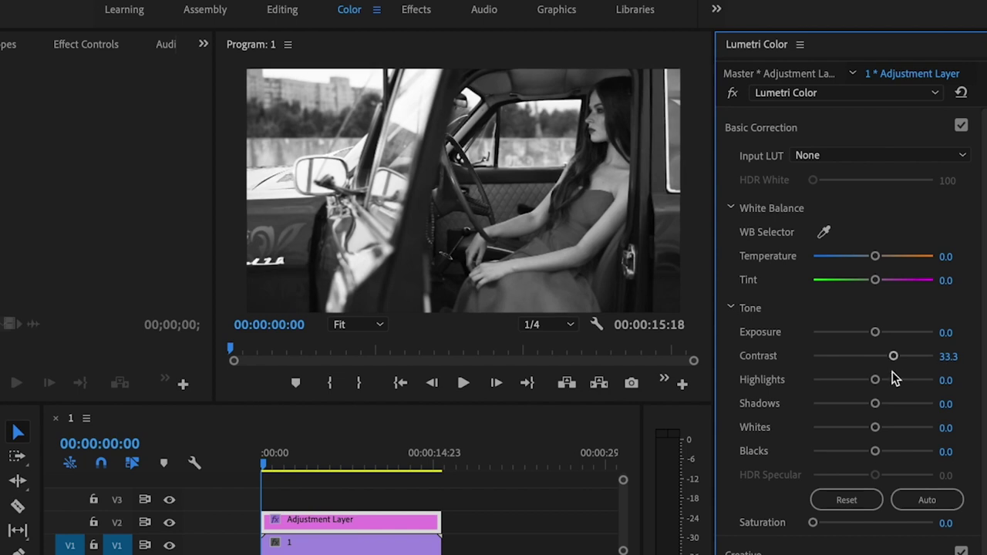
pyautogui.moveTo(875, 404); pyautogui.dragTo(869, 404)
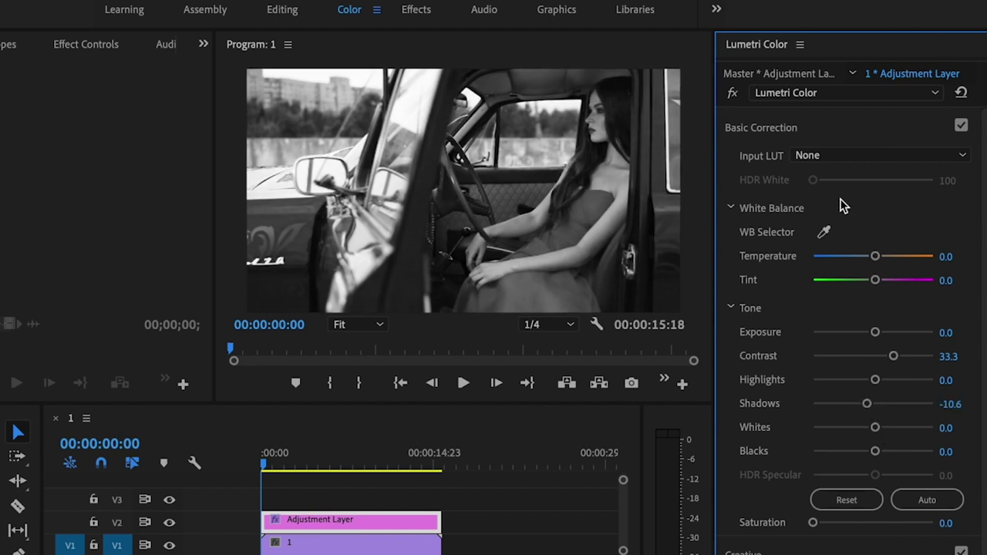
pyautogui.click(818, 130)
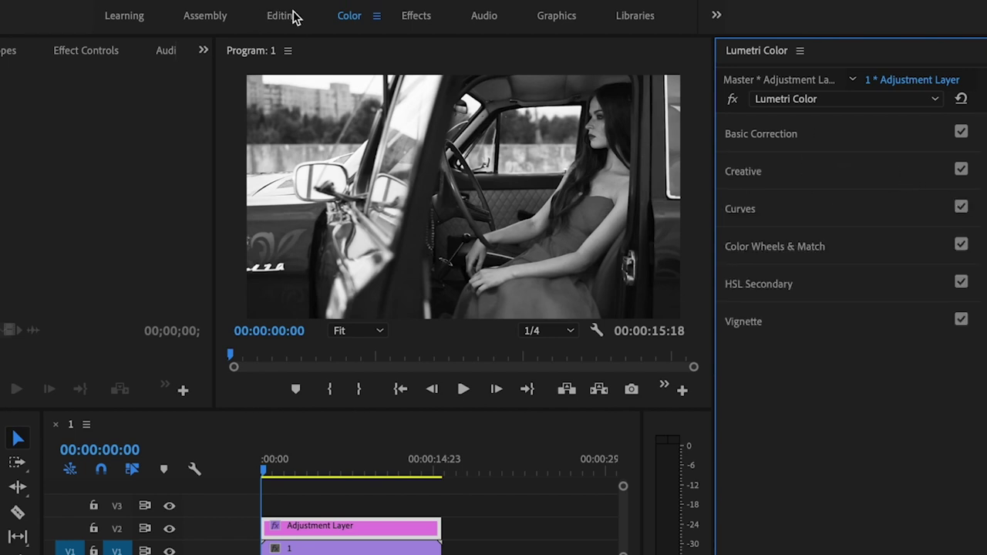
pyautogui.click(281, 11)
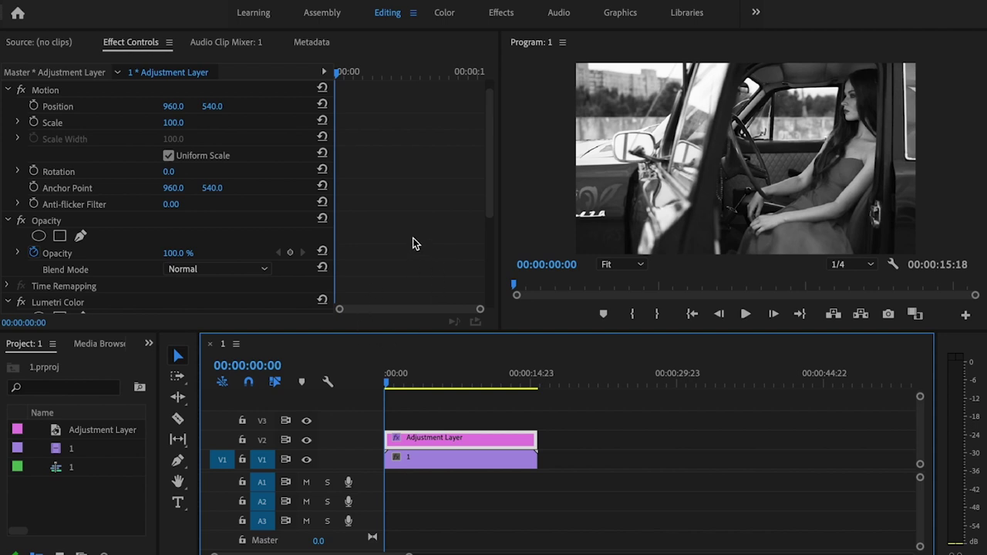
# Keyframe the adjustment layer's Opacity from 0% up to 100% in Effect Controls.
pyautogui.scroll(-1, 412, 244)
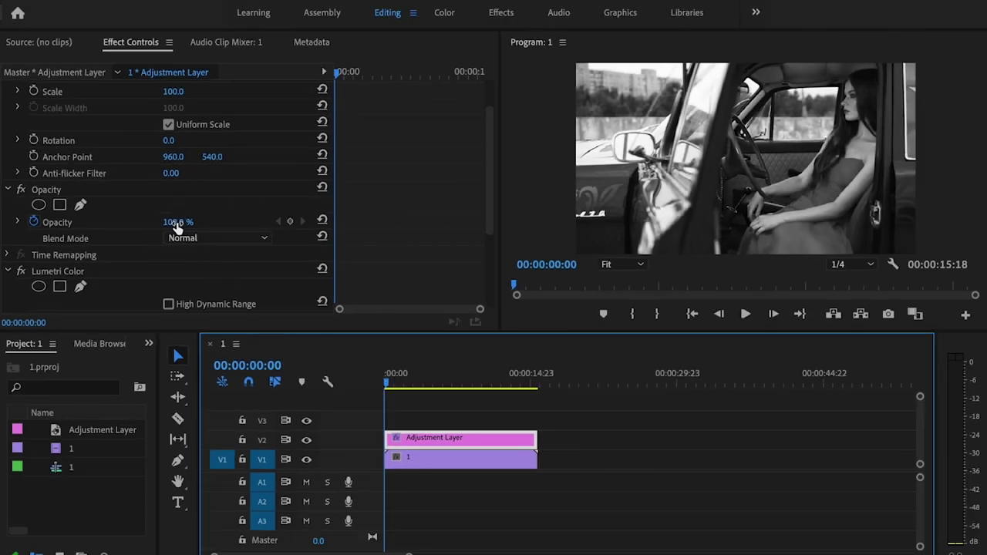
pyautogui.moveTo(176, 225); pyautogui.dragTo(93, 225)
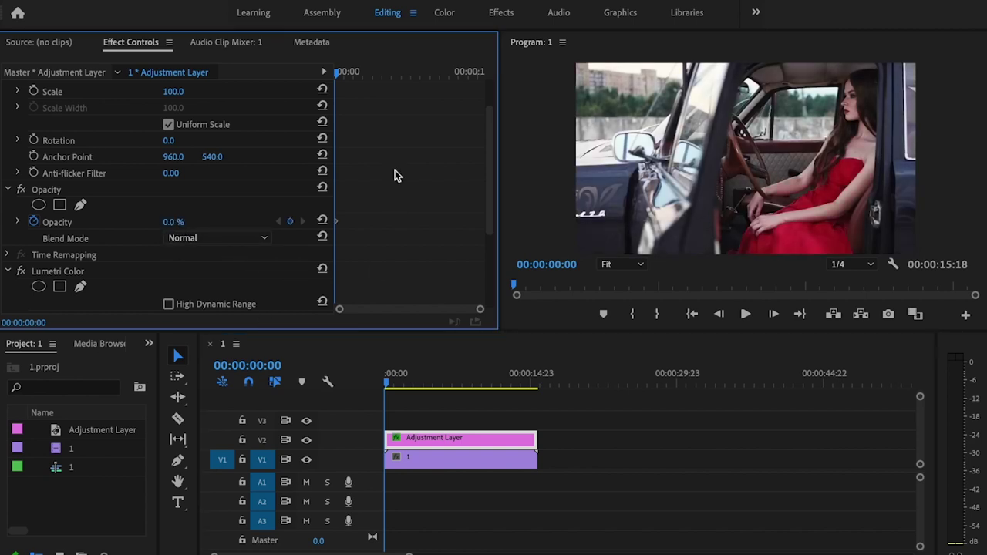
pyautogui.press('space')
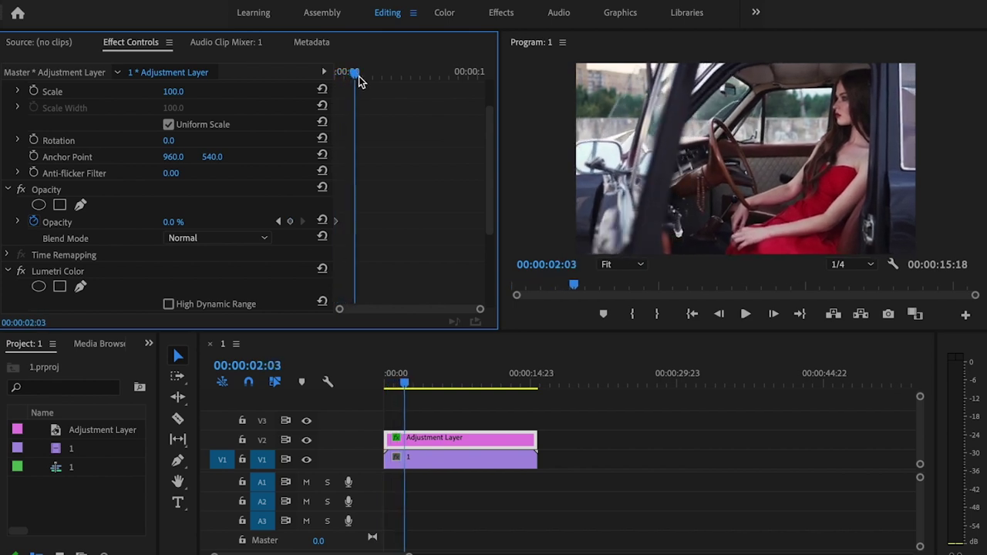
pyautogui.click(285, 220)
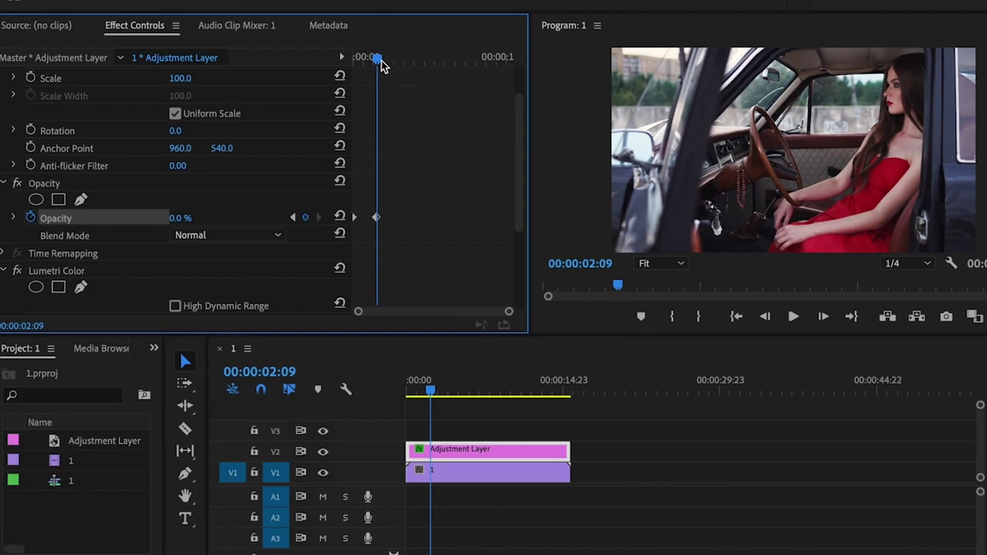
pyautogui.moveTo(384, 66); pyautogui.dragTo(432, 67)
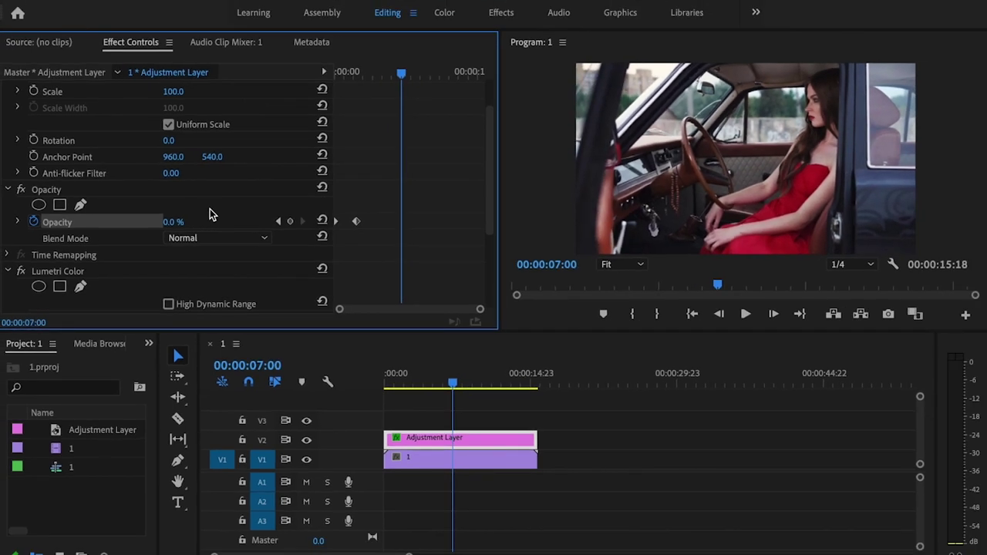
pyautogui.moveTo(173, 221); pyautogui.dragTo(187, 222)
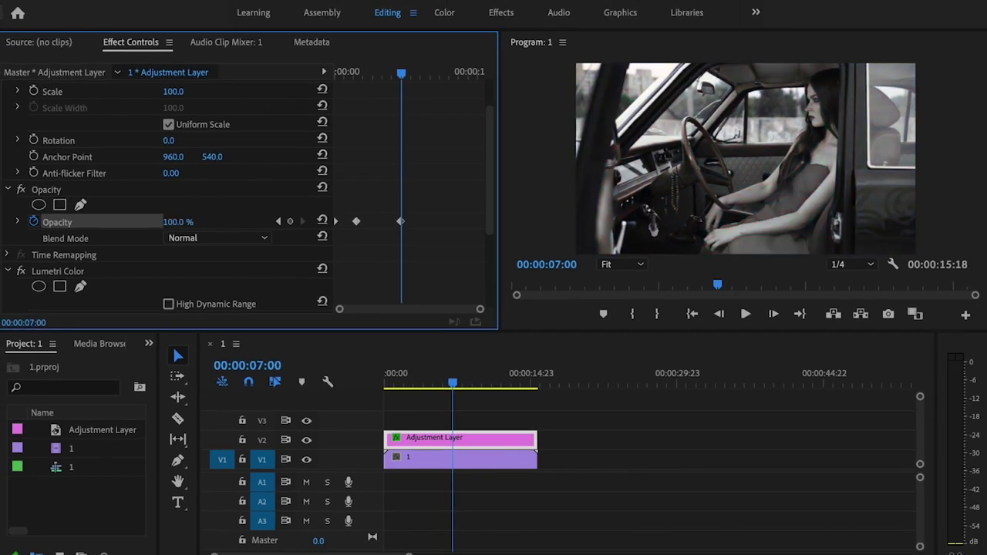
# Hold Opacity at 100% at 09:16, fade it to 0% at 12:20, and preview from the start.
pyautogui.moveTo(406, 76); pyautogui.dragTo(425, 85)
pyautogui.click(290, 222)
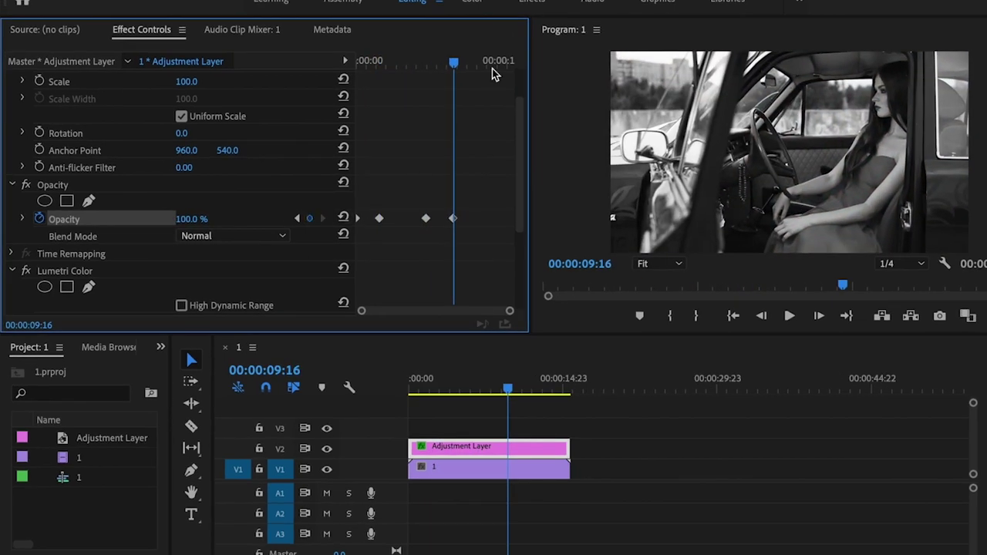
pyautogui.moveTo(457, 67); pyautogui.dragTo(490, 71)
pyautogui.click(189, 219)
pyautogui.write('0')
pyautogui.press('Return')
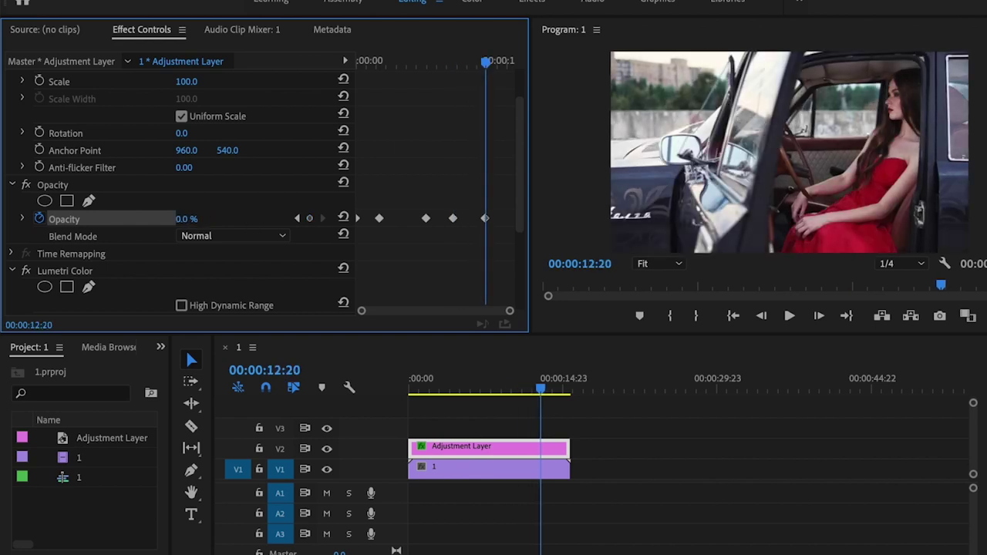
pyautogui.click(735, 316)
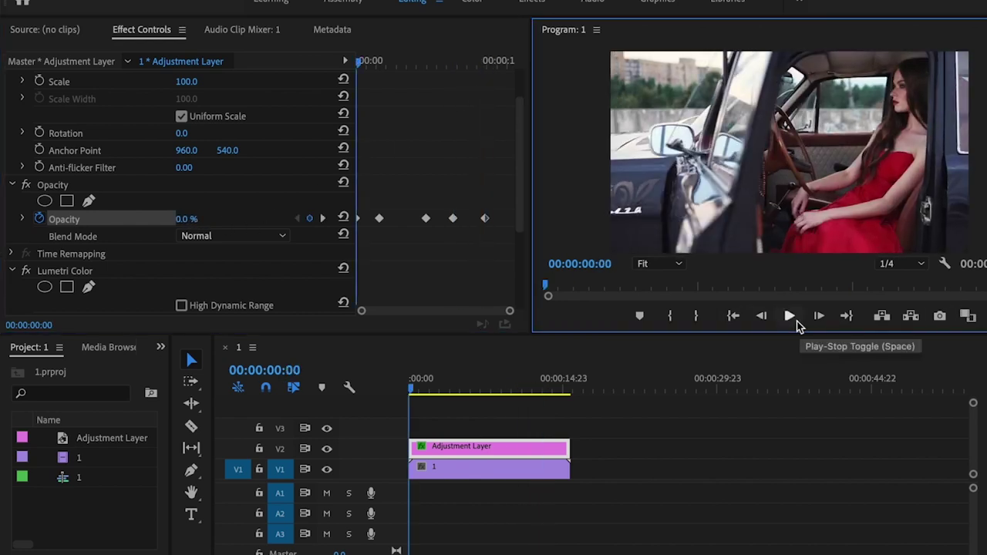
pyautogui.click(789, 317)
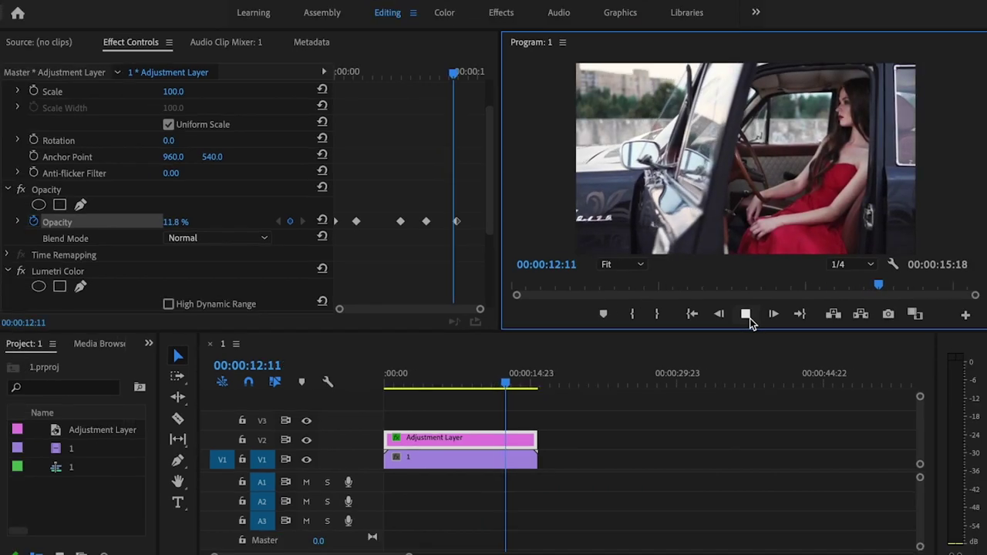
pyautogui.click(747, 315)
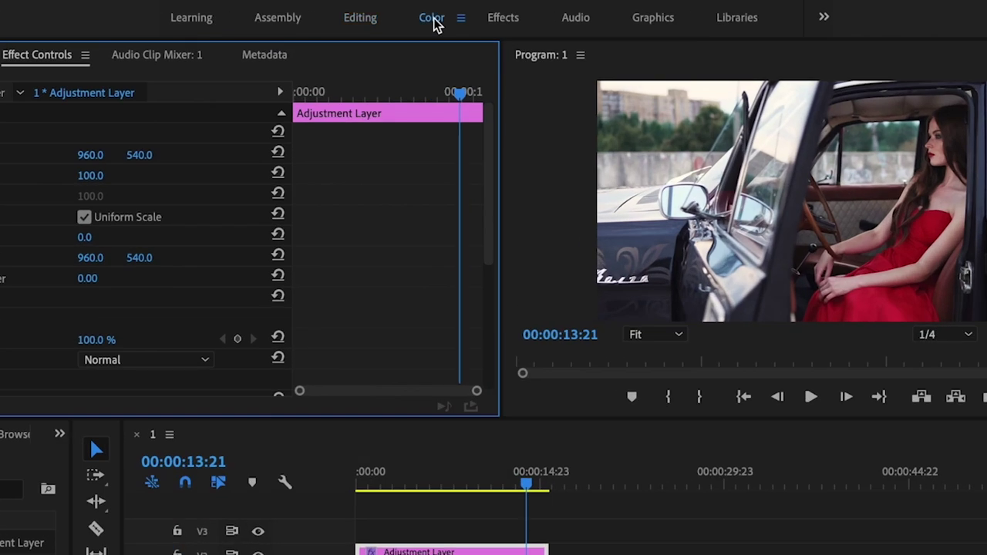
# Apply the SL NOIR 1965 Creative look to the Adjustment Layer in Lumetri Color.
pyautogui.click(447, 16)
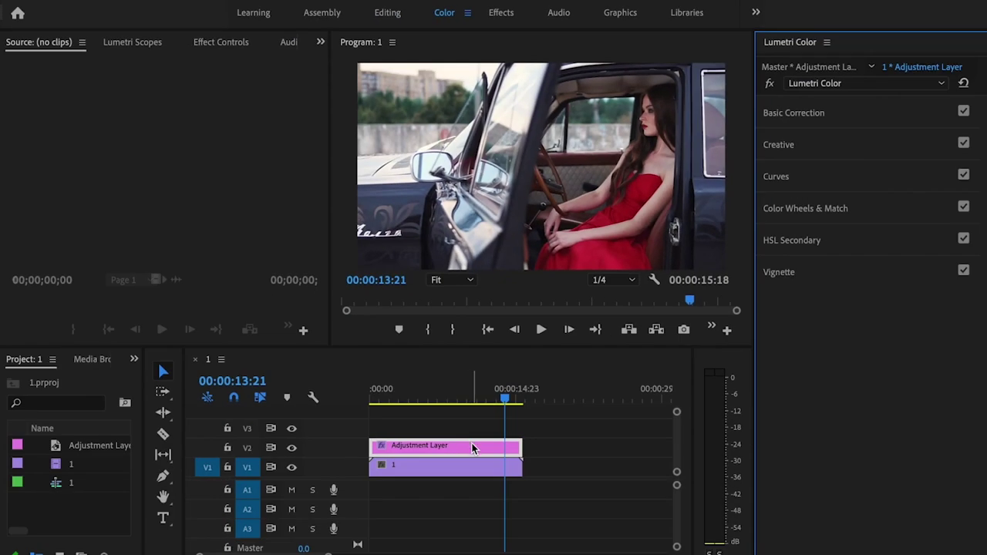
pyautogui.click(470, 525)
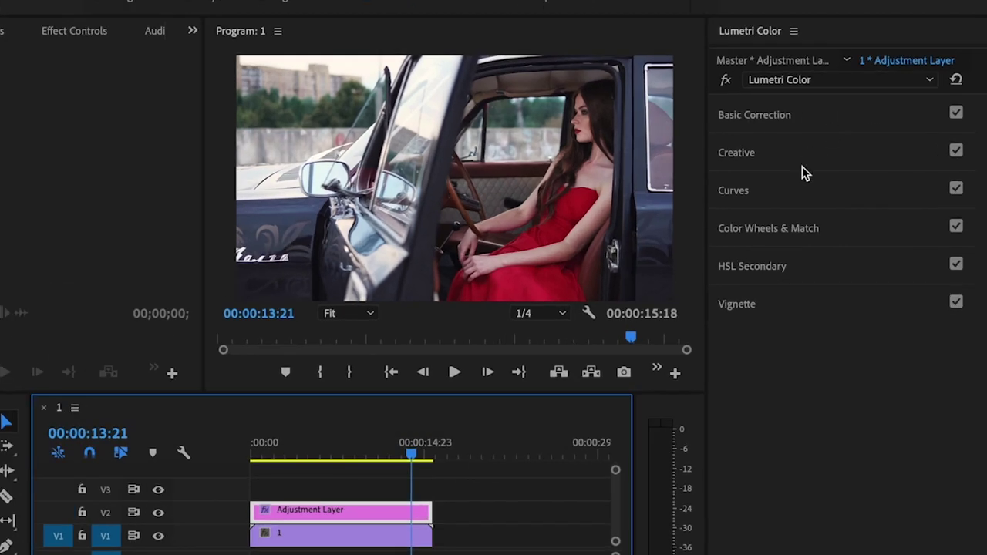
pyautogui.click(787, 154)
pyautogui.click(854, 182)
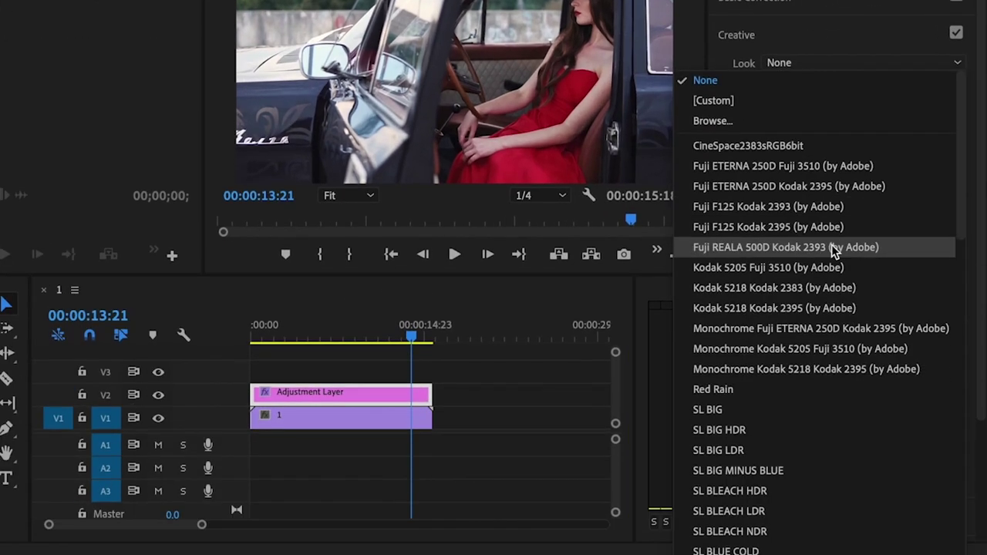
pyautogui.scroll(-10, 840, 247)
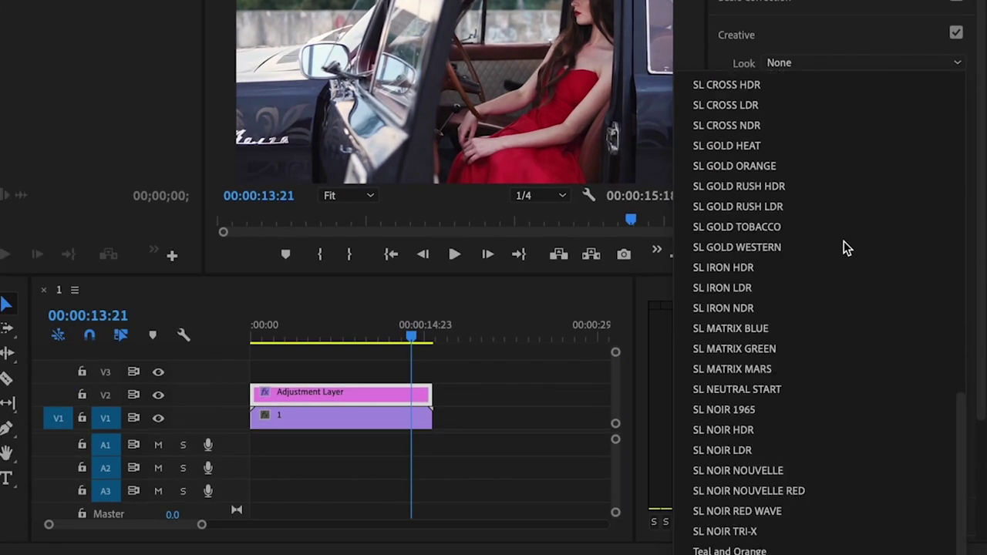
pyautogui.click(752, 417)
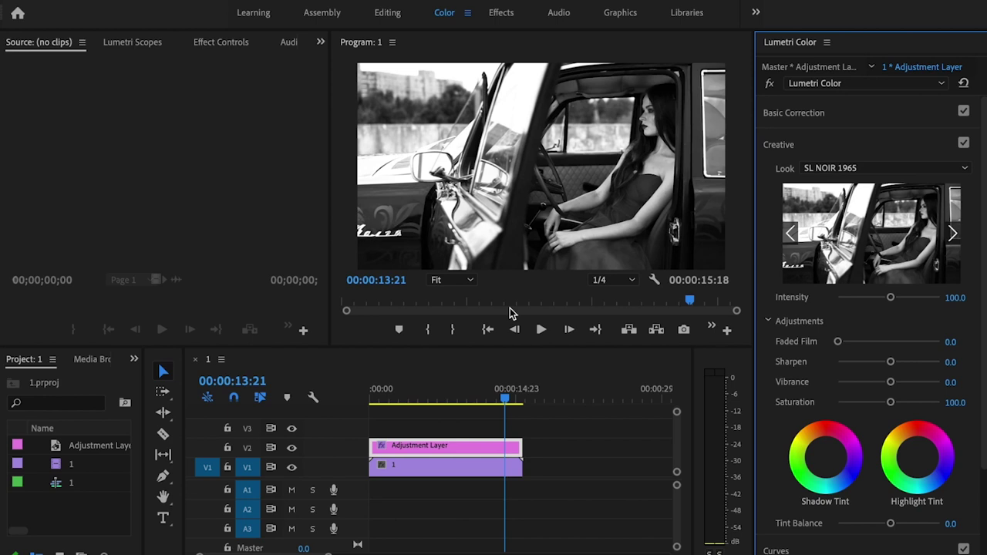
# Lower the SL NOIR 1965 look's intensity to 78.8.
pyautogui.moveTo(891, 298); pyautogui.dragTo(879, 304)
pyautogui.click(869, 149)
pyautogui.click(864, 117)
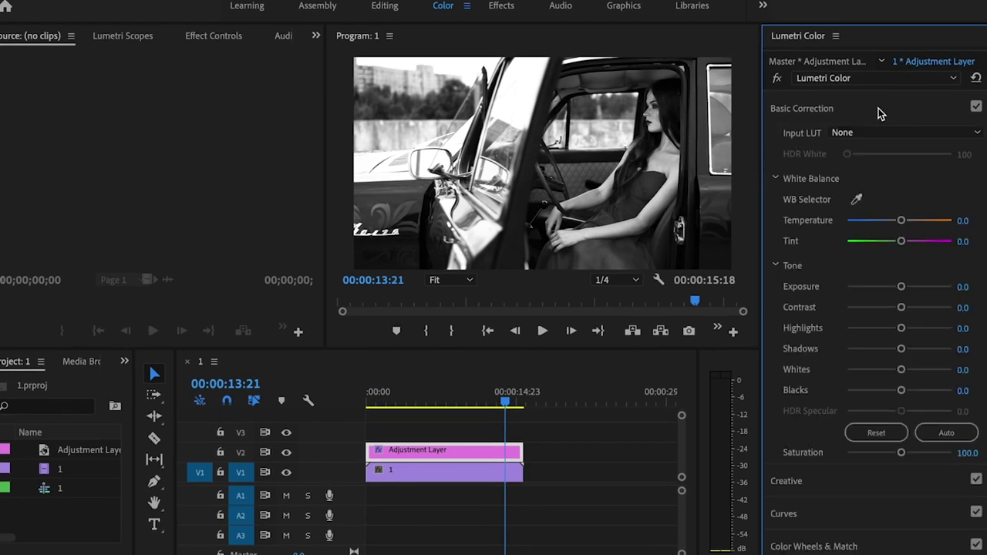
pyautogui.click(854, 111)
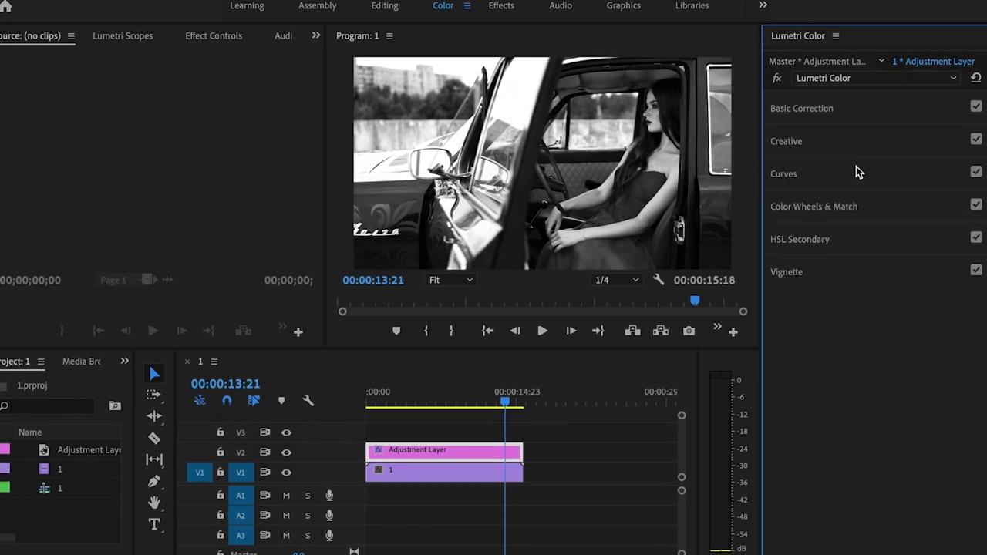
pyautogui.click(863, 151)
# Back in Editing, set the adjustment layer's Opacity to 0% at the sequence start.
pyautogui.click(841, 150)
pyautogui.click(385, 7)
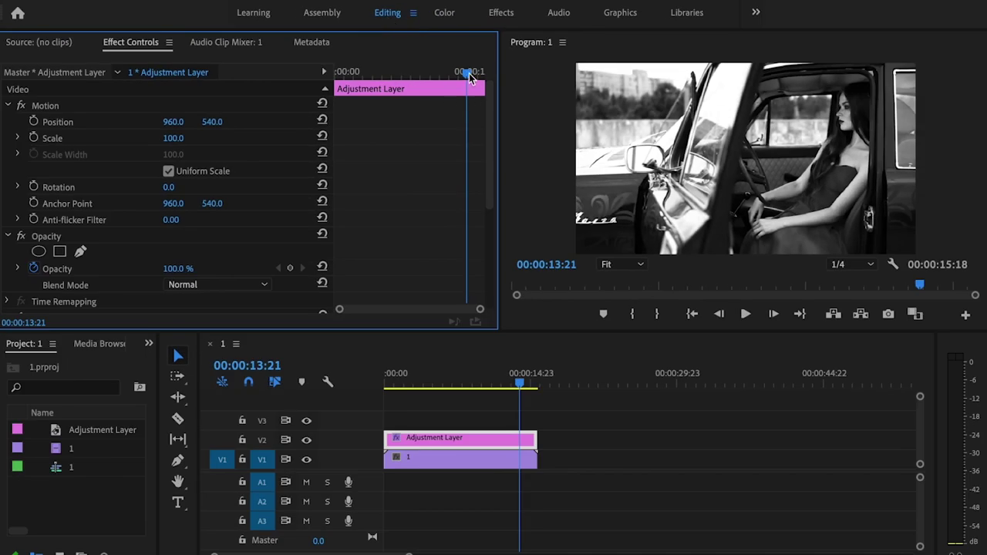
pyautogui.moveTo(470, 75); pyautogui.dragTo(326, 77)
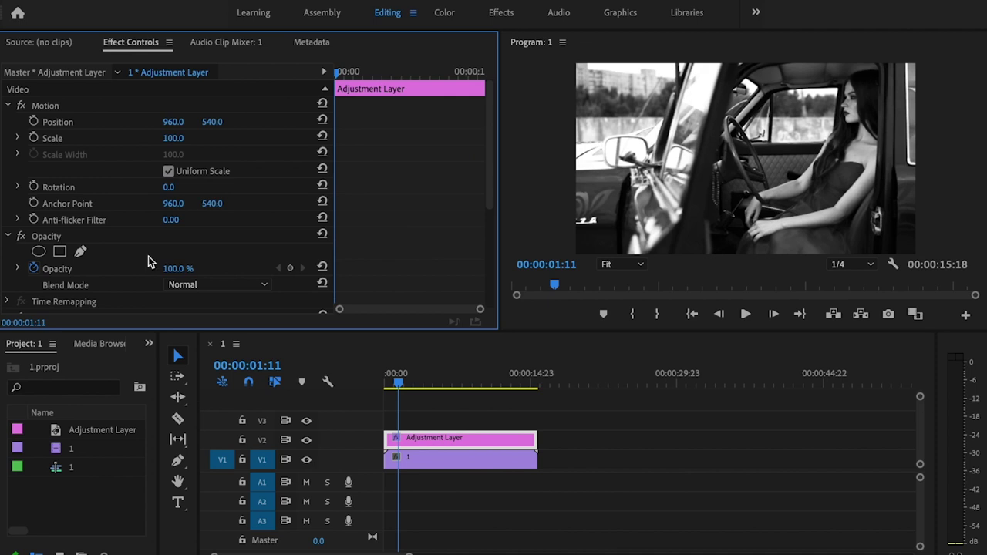
pyautogui.press('Home')
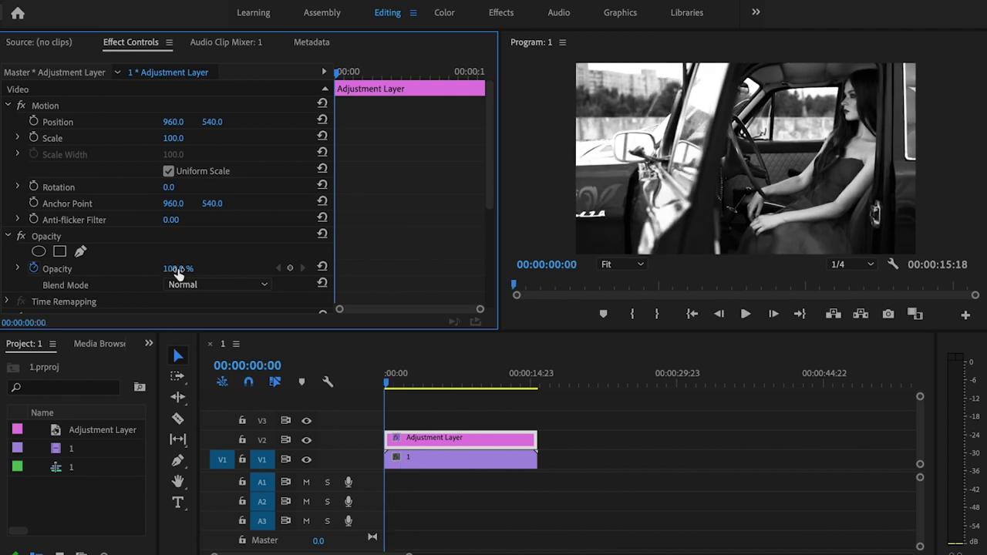
pyautogui.moveTo(213, 270); pyautogui.dragTo(116, 270)
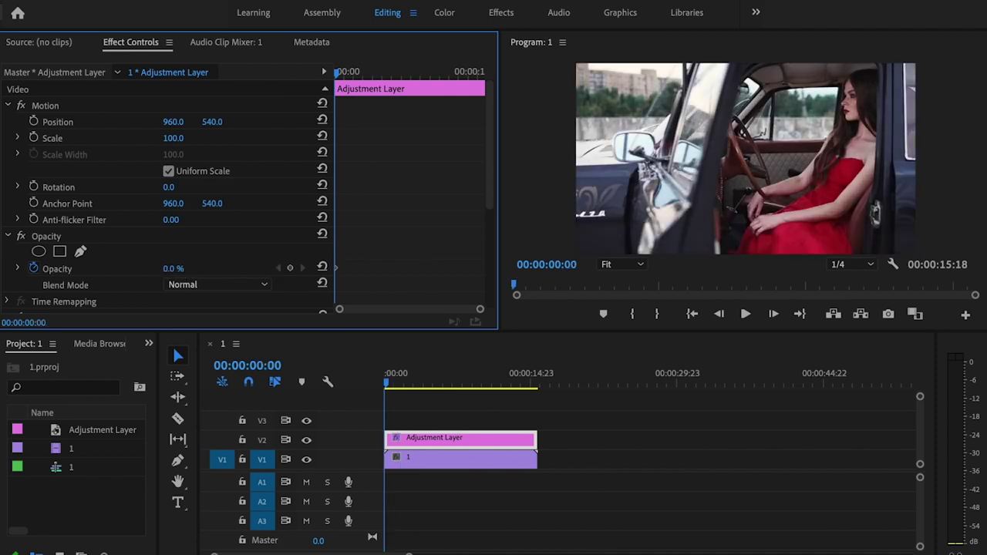
# Keyframe Opacity at 02:09, then 100% at 03:20, moving that keyframe to about 06:02.
pyautogui.moveTo(339, 78); pyautogui.dragTo(356, 75)
pyautogui.click(290, 268)
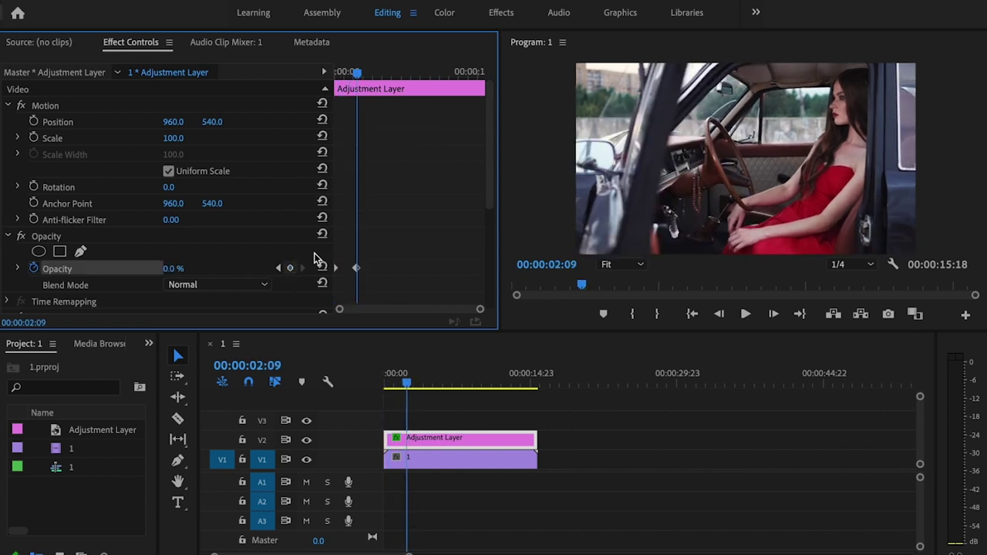
pyautogui.moveTo(357, 74); pyautogui.dragTo(370, 77)
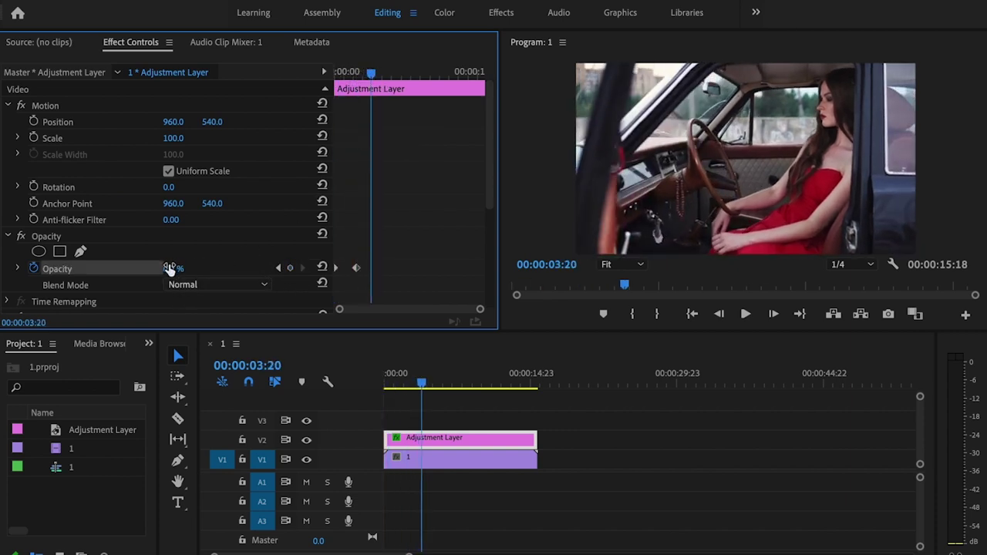
pyautogui.moveTo(172, 269); pyautogui.dragTo(225, 257)
pyautogui.moveTo(370, 267); pyautogui.dragTo(393, 268)
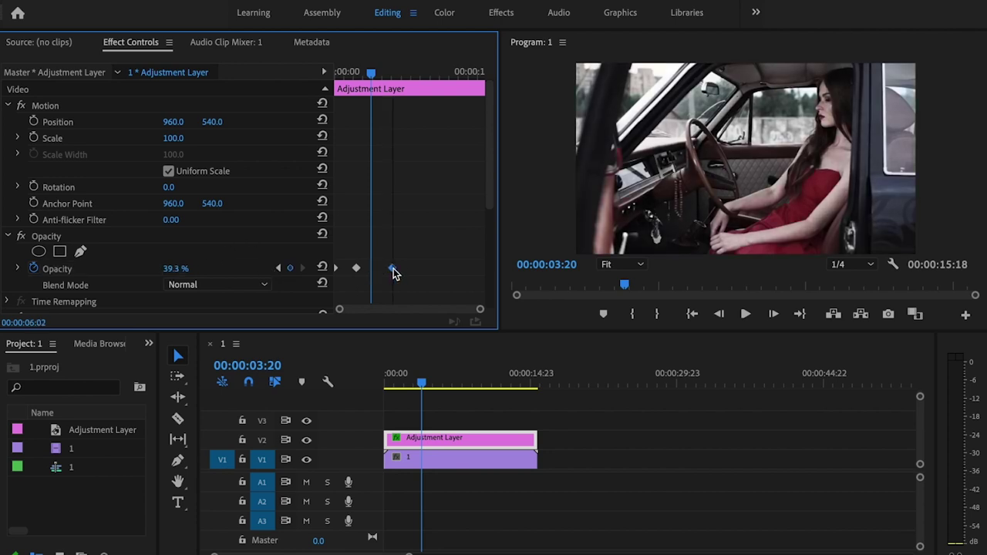
pyautogui.click(692, 314)
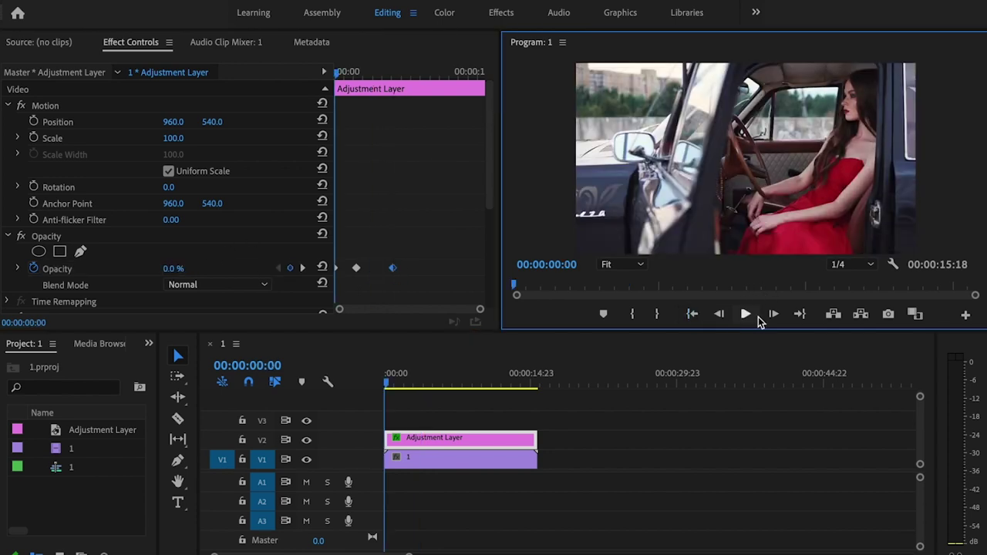
pyautogui.click(746, 314)
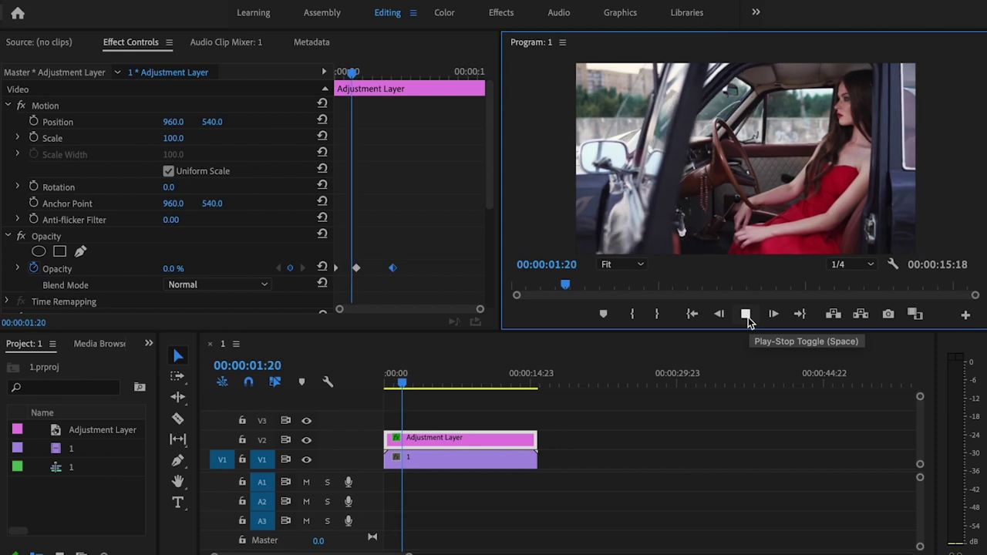